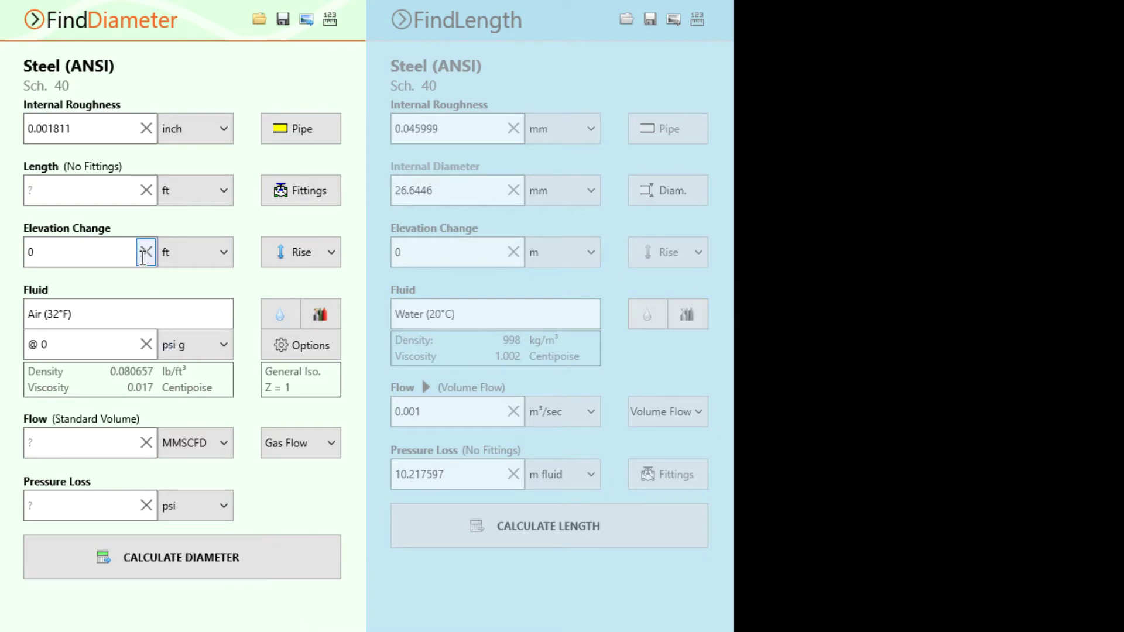
Enter a pipeline length of 411840 ft in the FindDiameter form.
{"action": "left_click", "coordinate": [103, 198]}
{"action": "type", "text": "411840"}
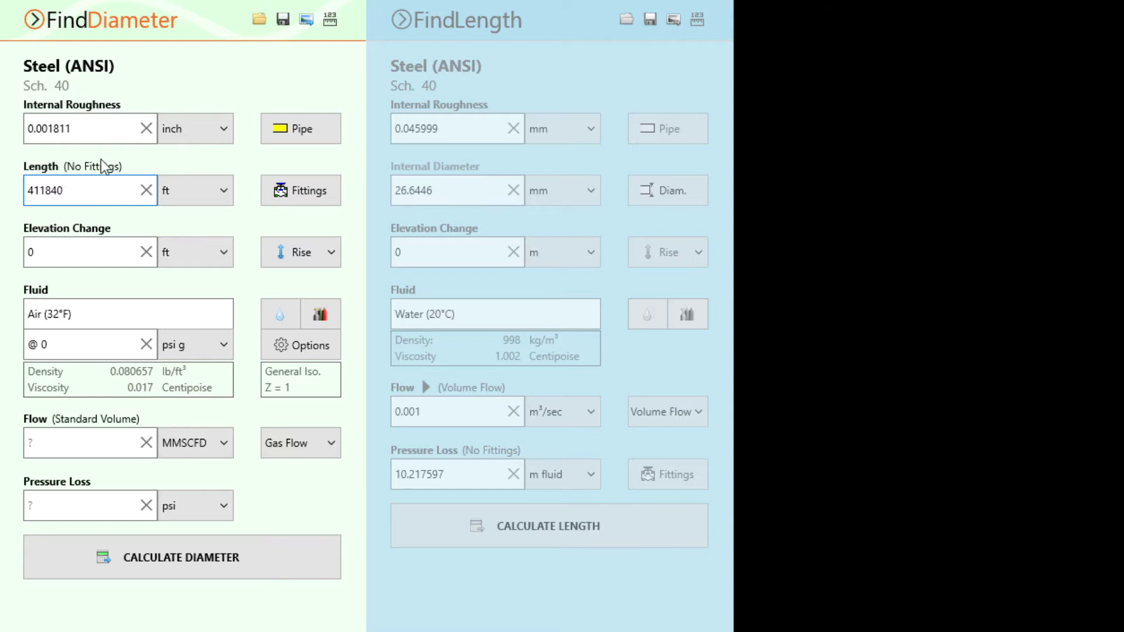
{"action": "left_click", "coordinate": [102, 130]}
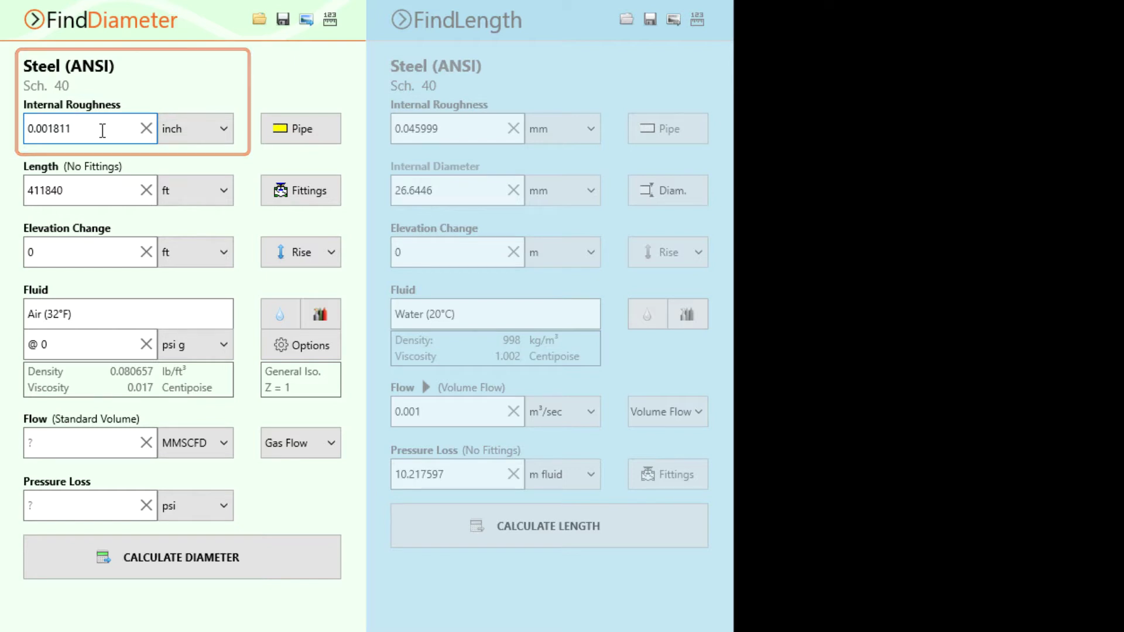
Pick Natural Gas (SG = 0.87) from the fluid database and save it as the fluid.
{"action": "left_click", "coordinate": [323, 312]}
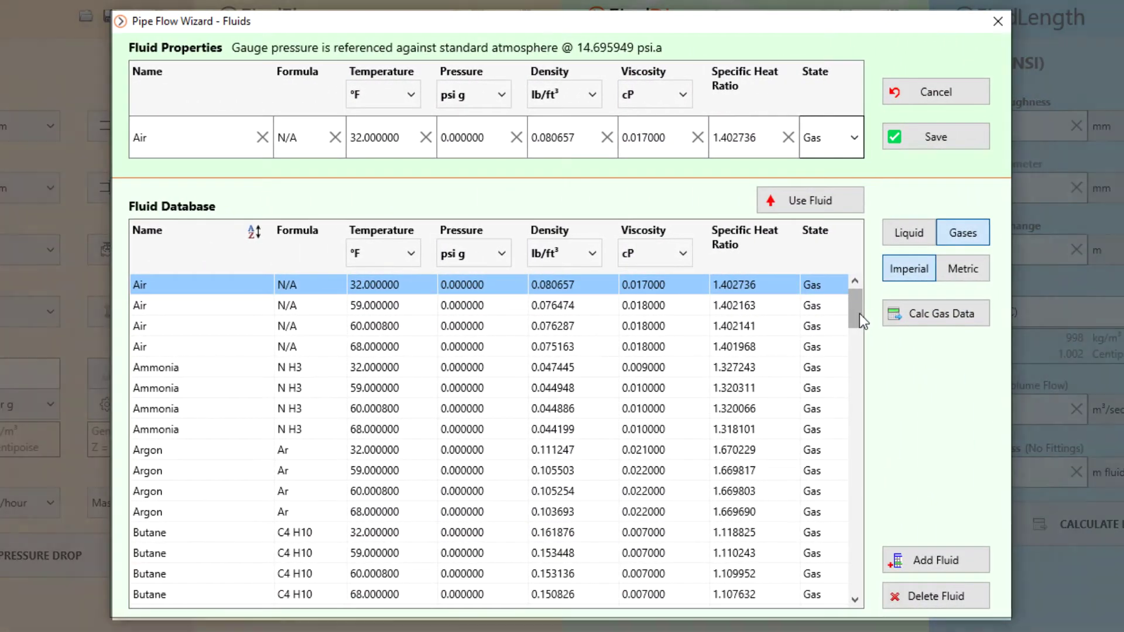
{"action": "left_click_drag", "start_coordinate": [860, 314], "coordinate": [839, 468]}
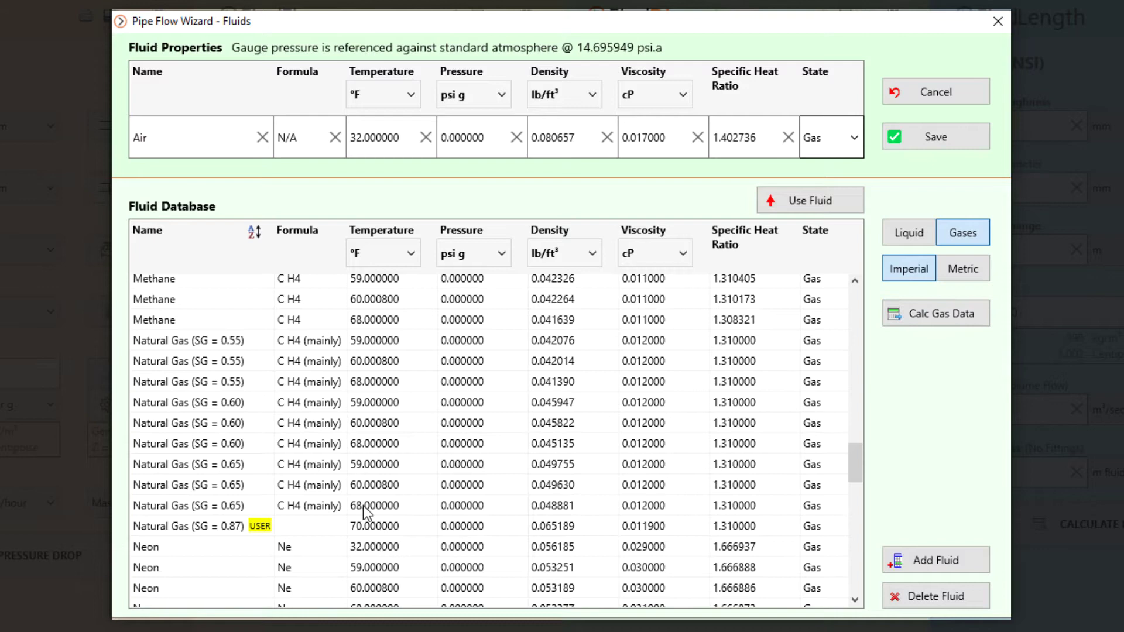
{"action": "left_click", "coordinate": [324, 528]}
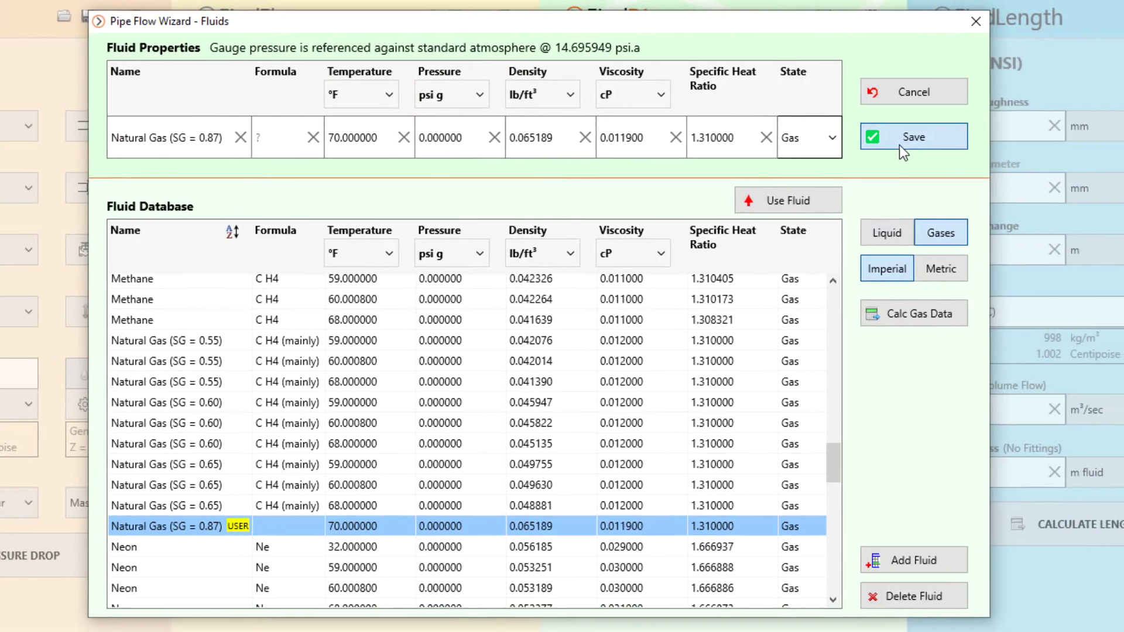
{"action": "left_click", "coordinate": [902, 140]}
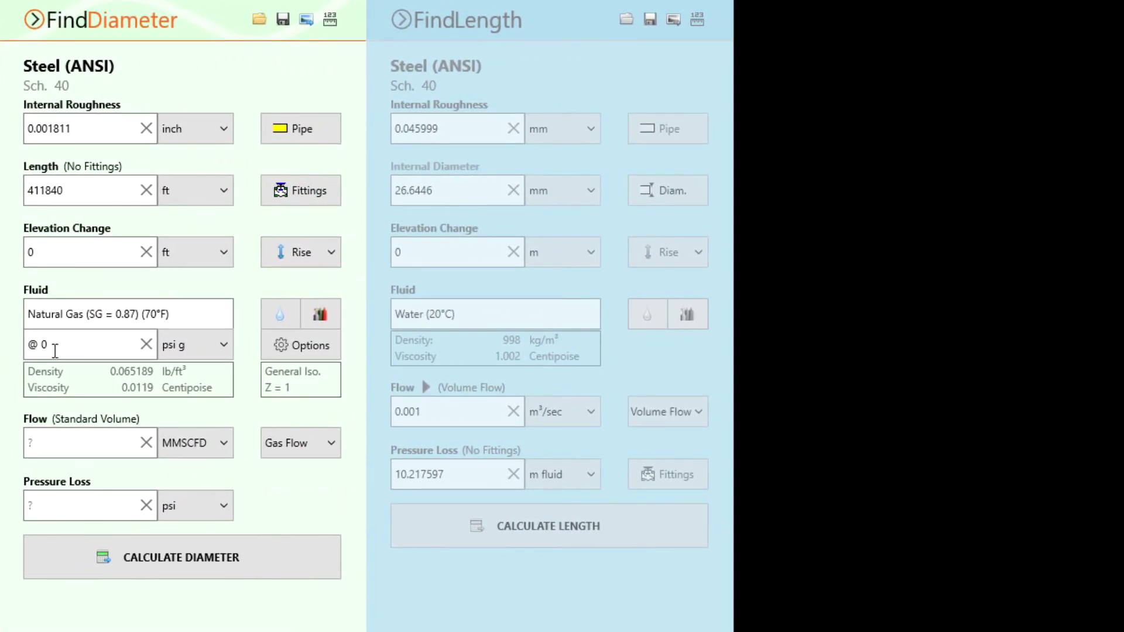
Enter 600 psi g gas pressure, 100 MMSCFD standard flow and 145 psi pressure loss.
{"action": "left_click", "coordinate": [55, 351]}
{"action": "key", "text": "BackSpace"}
{"action": "type", "text": "60"}
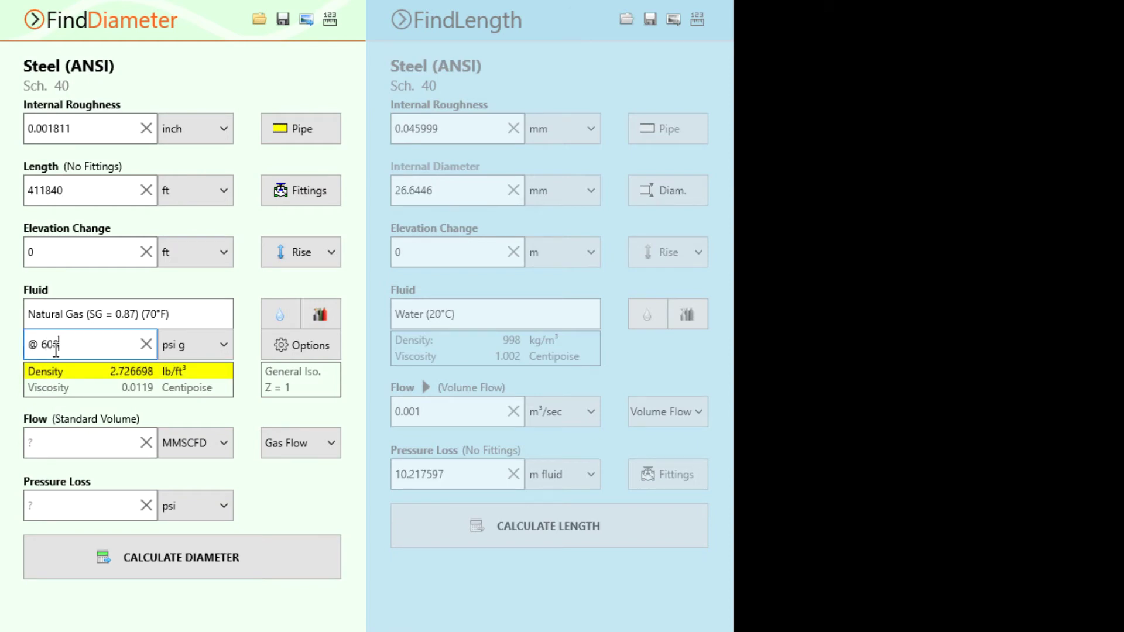
{"action": "type", "text": "0"}
{"action": "left_click", "coordinate": [100, 433]}
{"action": "type", "text": "100"}
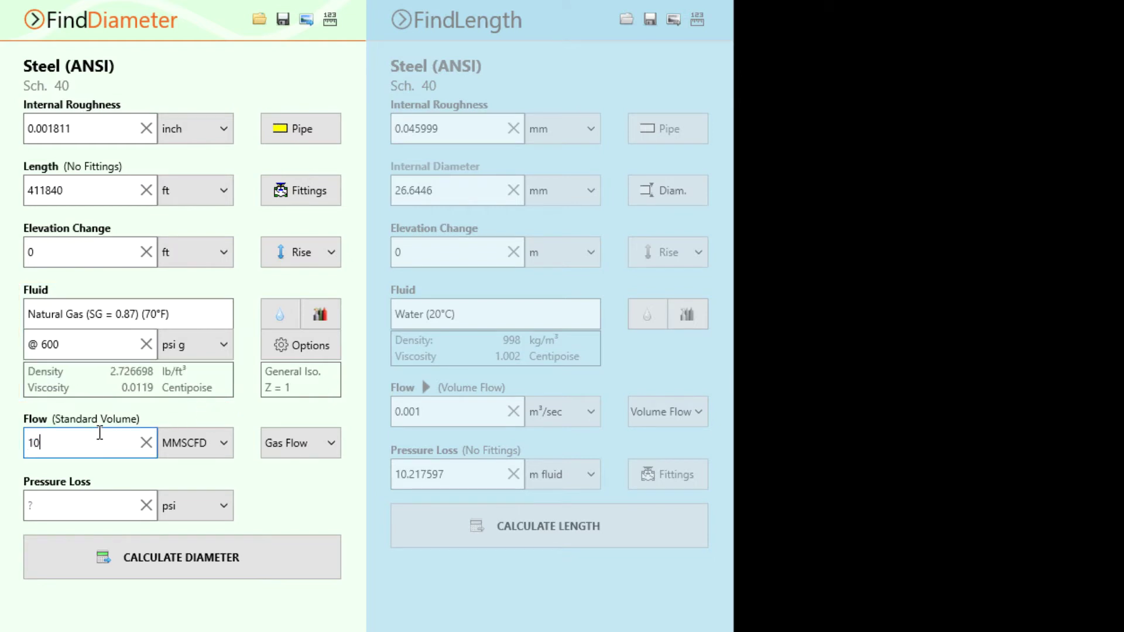
{"action": "left_click", "coordinate": [85, 502]}
{"action": "type", "text": "145"}
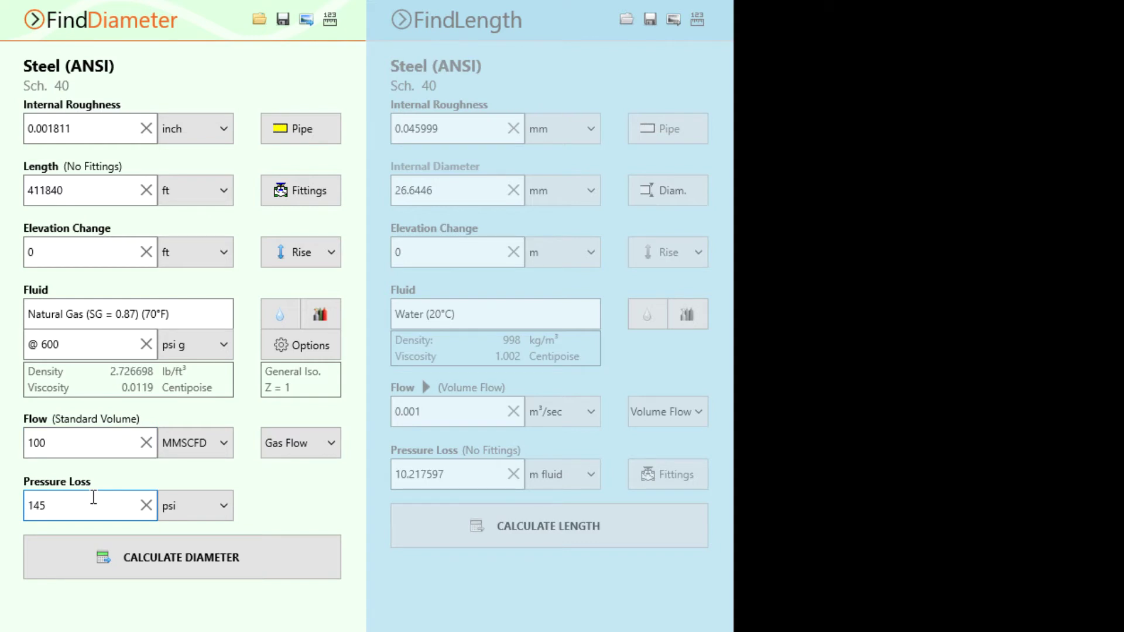
In gas Options, choose Panhandle B Isothermal, efficiency 0.92, and custom Z = 0.8337.
{"action": "left_click", "coordinate": [328, 352]}
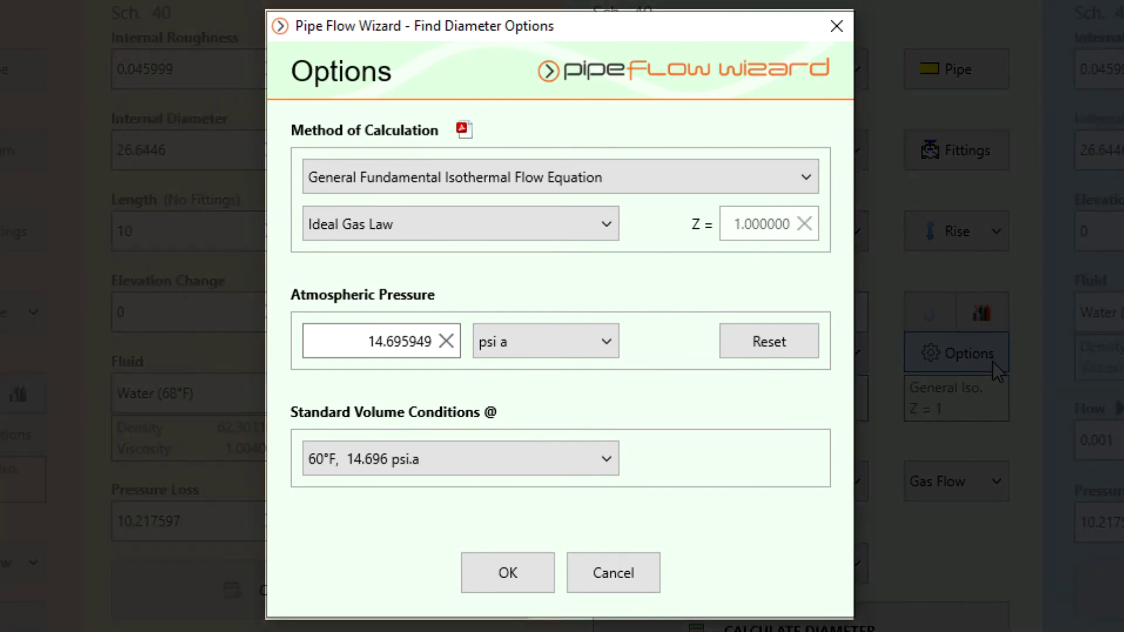
{"action": "left_click", "coordinate": [794, 182]}
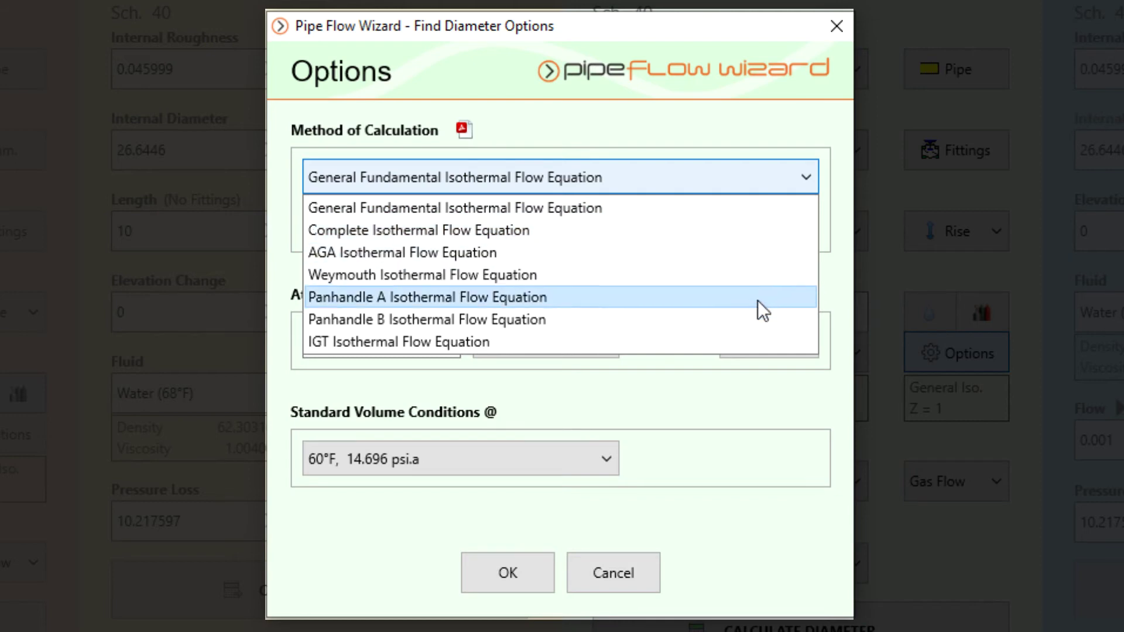
{"action": "left_click", "coordinate": [760, 326]}
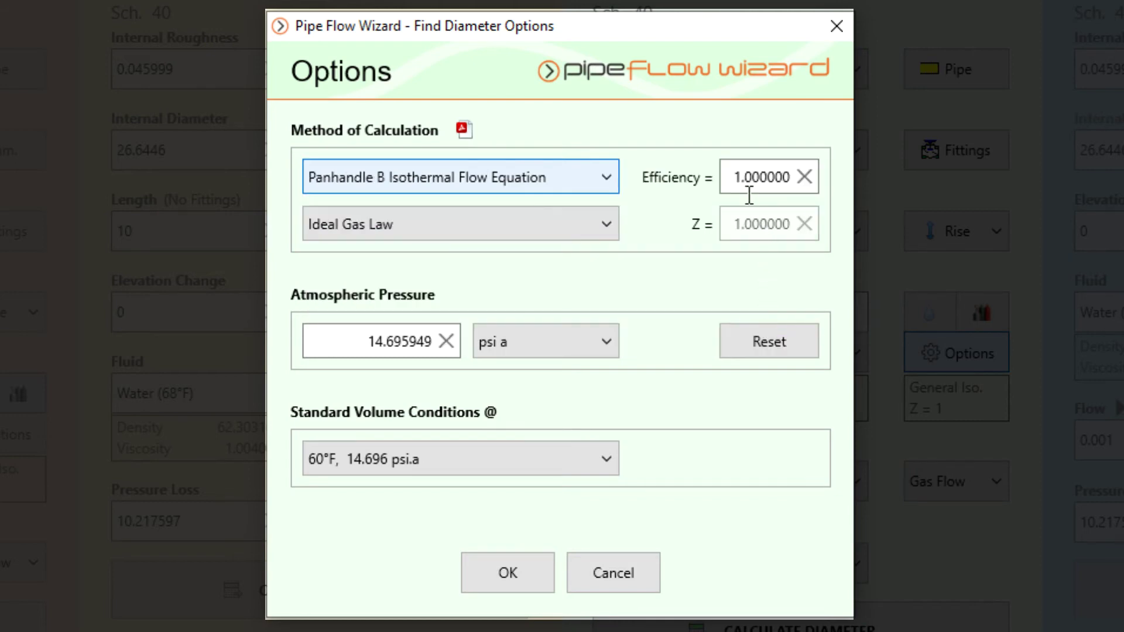
{"action": "left_click", "coordinate": [800, 175]}
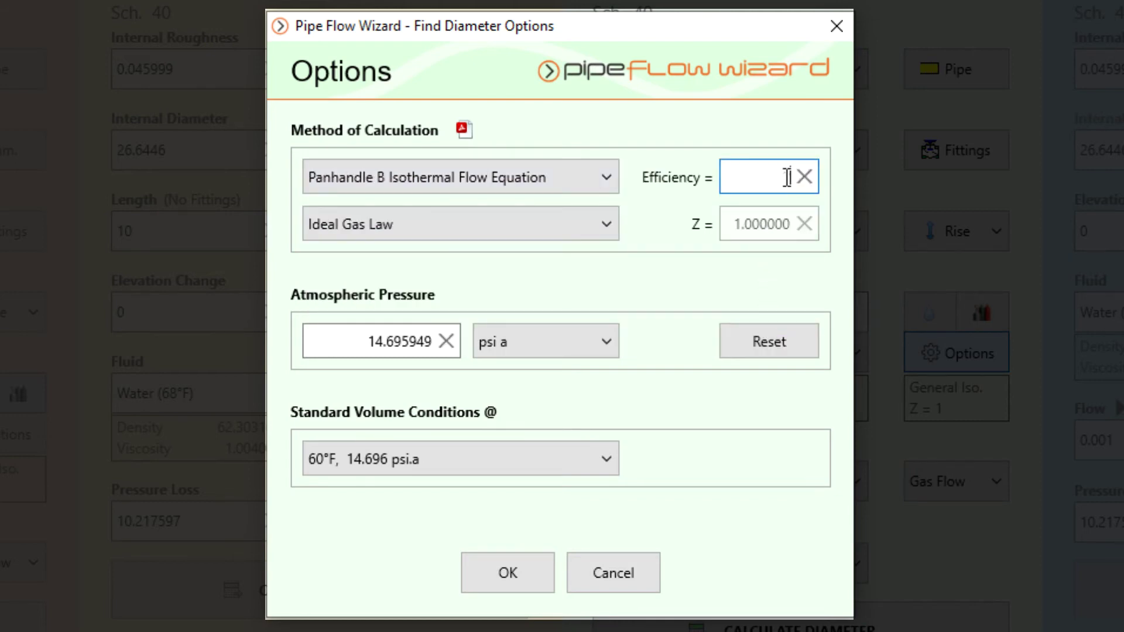
{"action": "type", "text": "0.92"}
{"action": "left_click", "coordinate": [609, 225]}
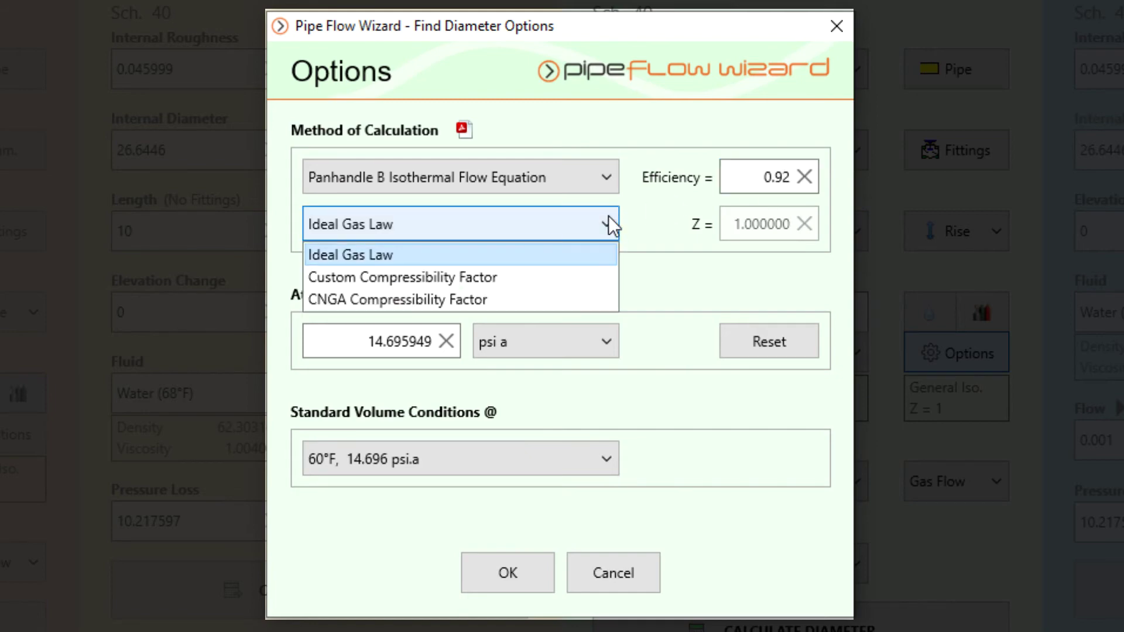
{"action": "left_click", "coordinate": [598, 278]}
{"action": "left_click", "coordinate": [805, 226]}
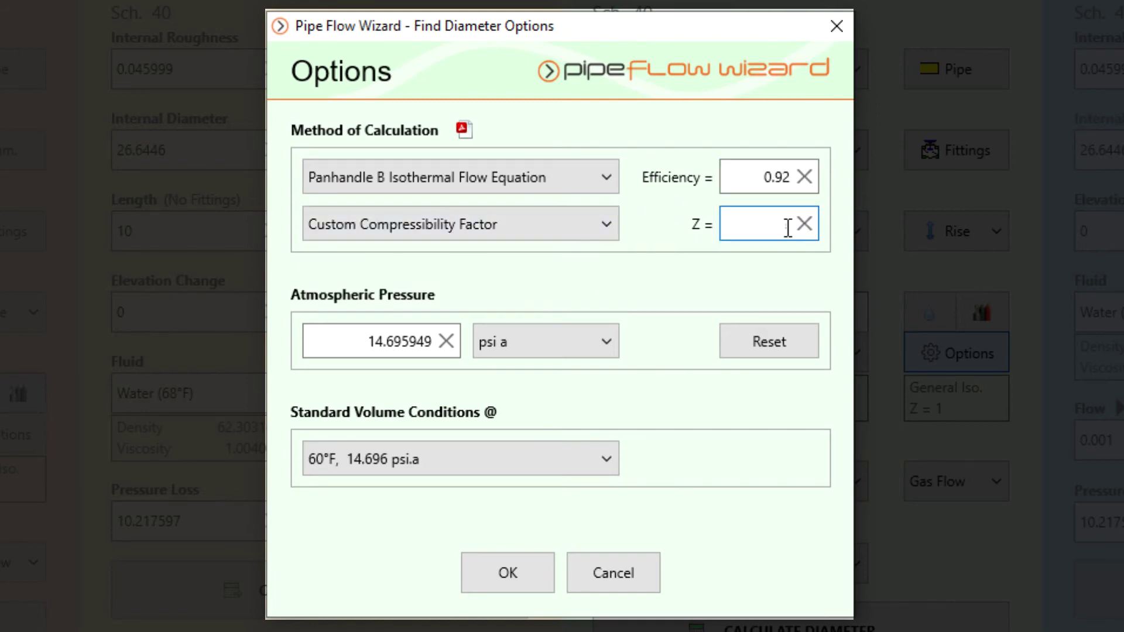
{"action": "type", "text": "0.8337"}
{"action": "left_click", "coordinate": [525, 574]}
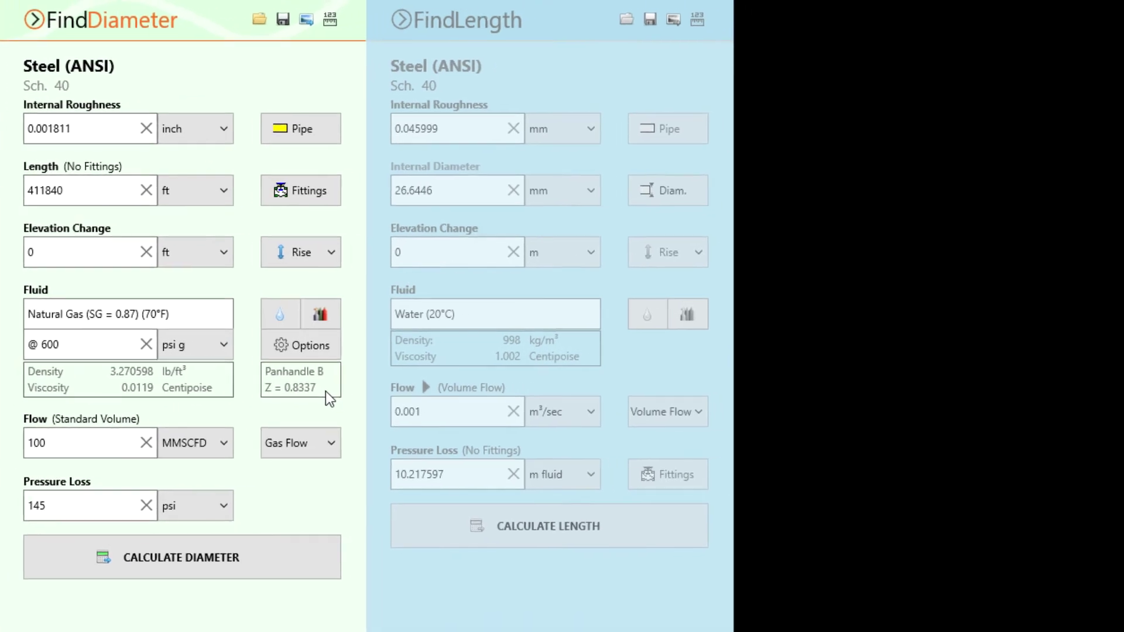
Calculate the 18.796620 inch diameter and expand Calc. Method, Exit Velocity, Pressure and Flow rows.
{"action": "left_click", "coordinate": [277, 559]}
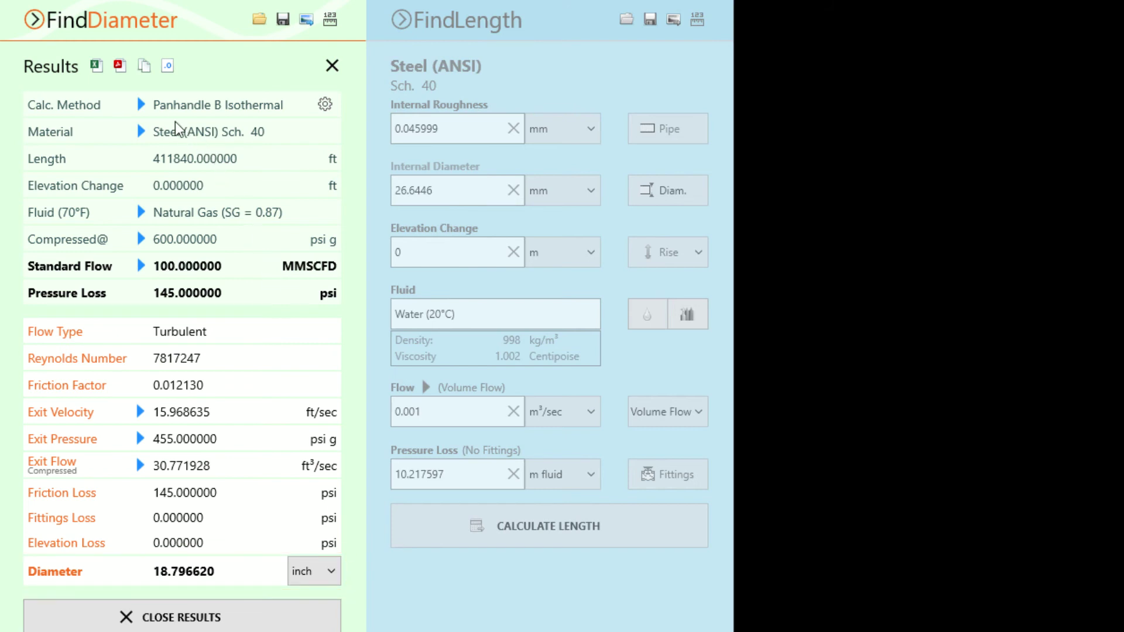
{"action": "left_click", "coordinate": [142, 105]}
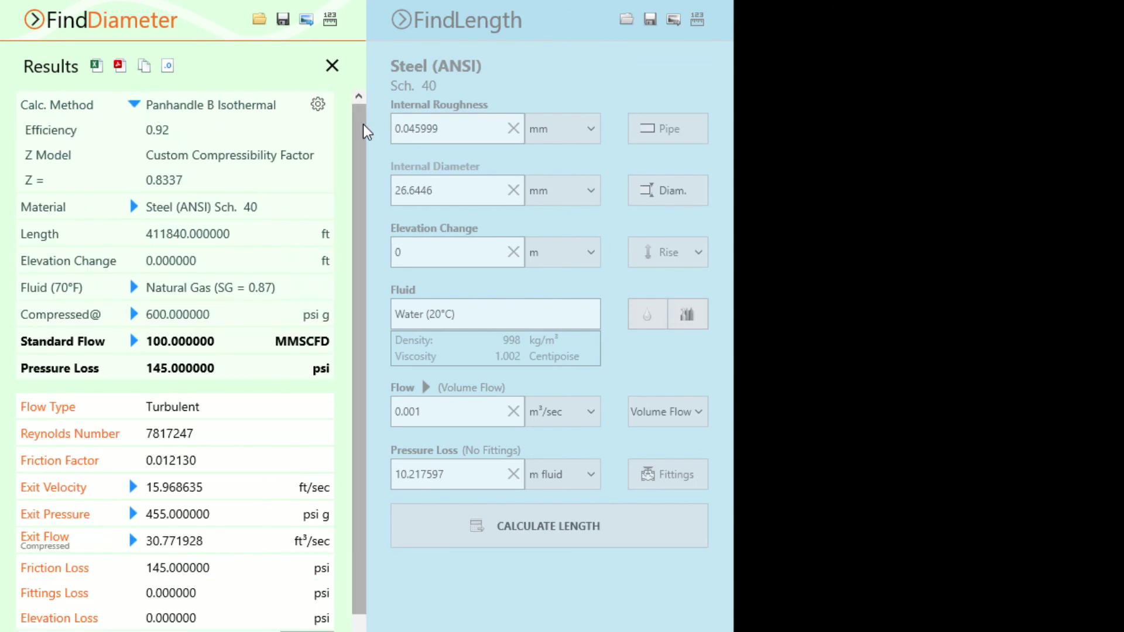
{"action": "left_click_drag", "start_coordinate": [363, 125], "coordinate": [297, 283]}
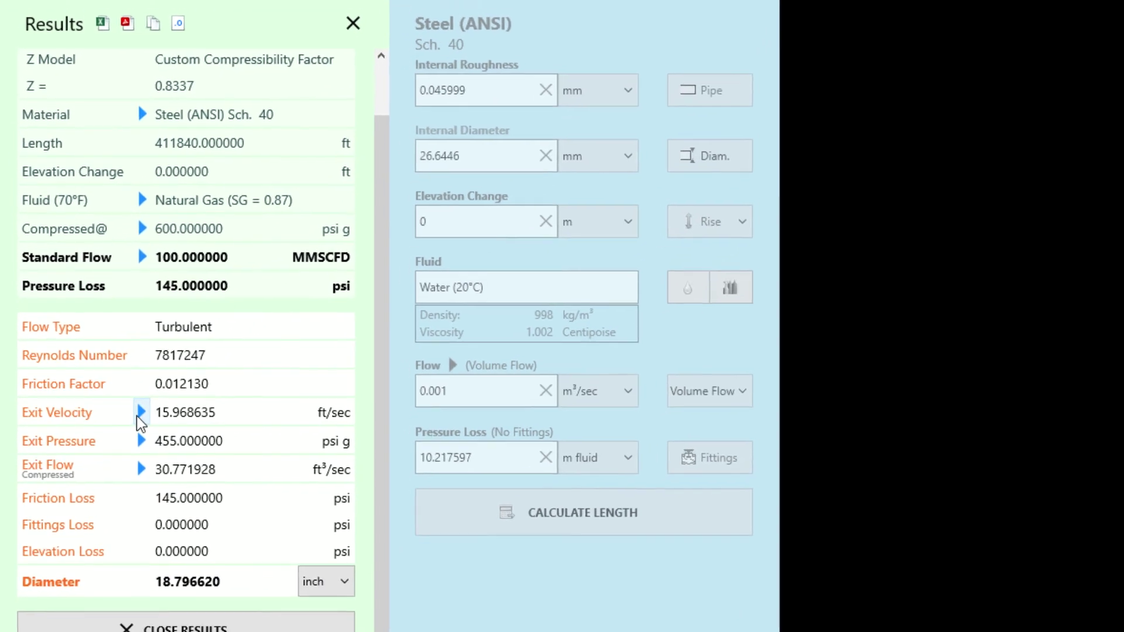
{"action": "left_click", "coordinate": [141, 410]}
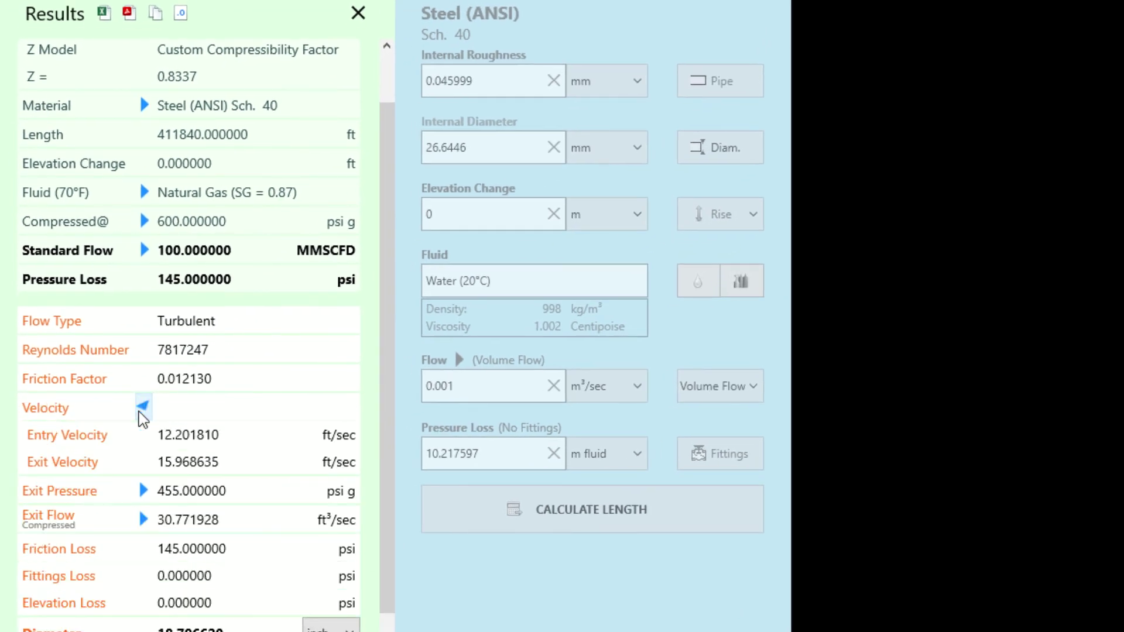
{"action": "left_click", "coordinate": [143, 491]}
{"action": "left_click", "coordinate": [144, 626]}
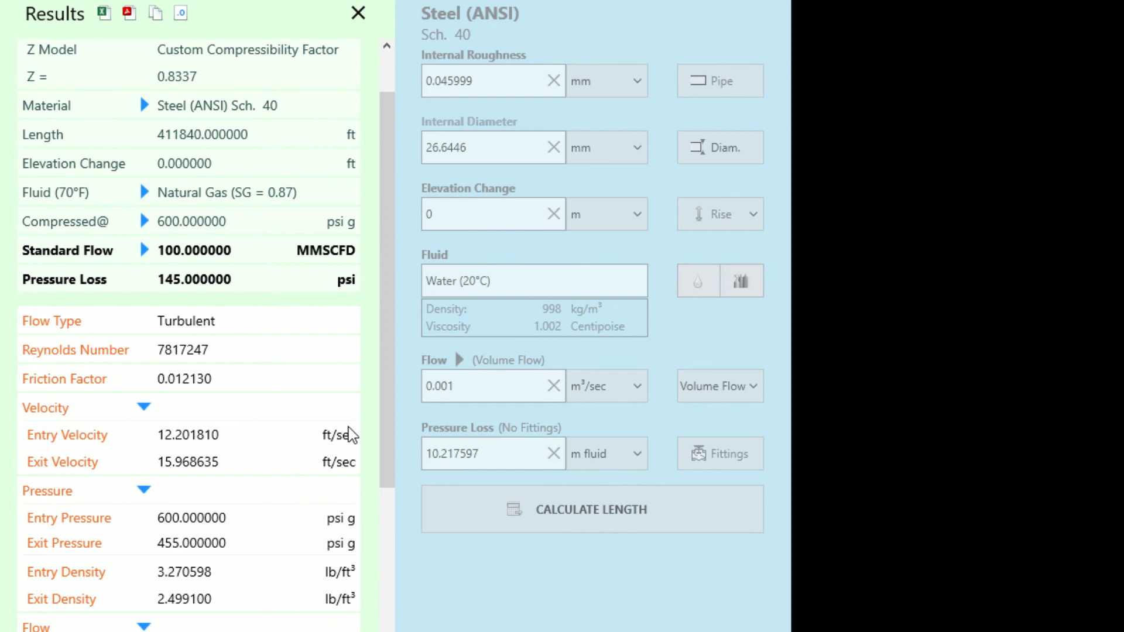
{"action": "mouse_move", "coordinate": [386, 380]}
{"action": "left_mouse_down"}
{"action": "mouse_move", "coordinate": [378, 547]}
{"action": "mouse_move", "coordinate": [368, 538]}
{"action": "left_mouse_up"}
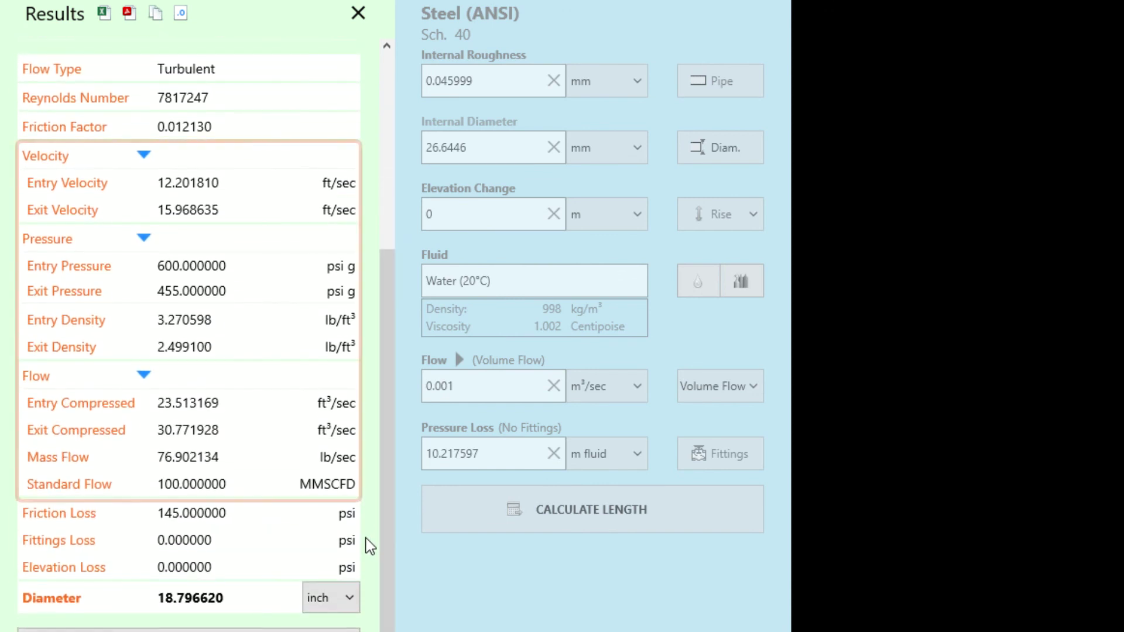